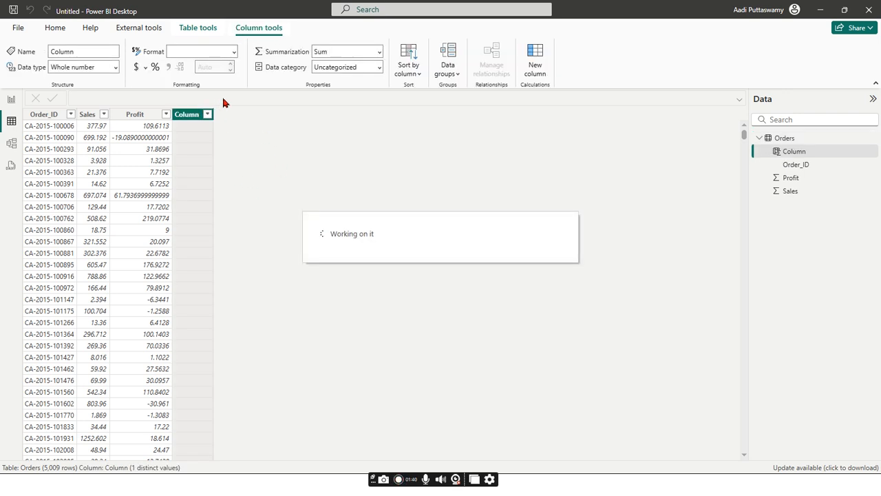
Define the new calculated column as Func_Ceiling = CEILING(Orders[Sales],10).
key(ctrl+a)
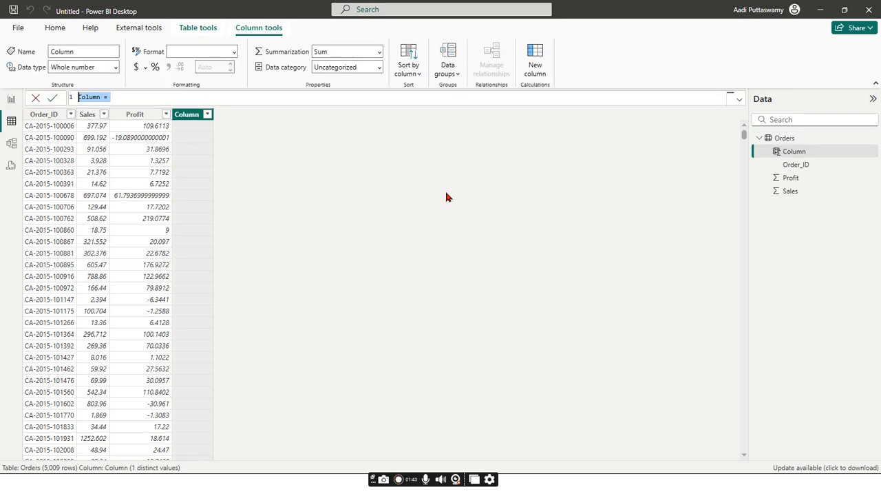
text(Func_)
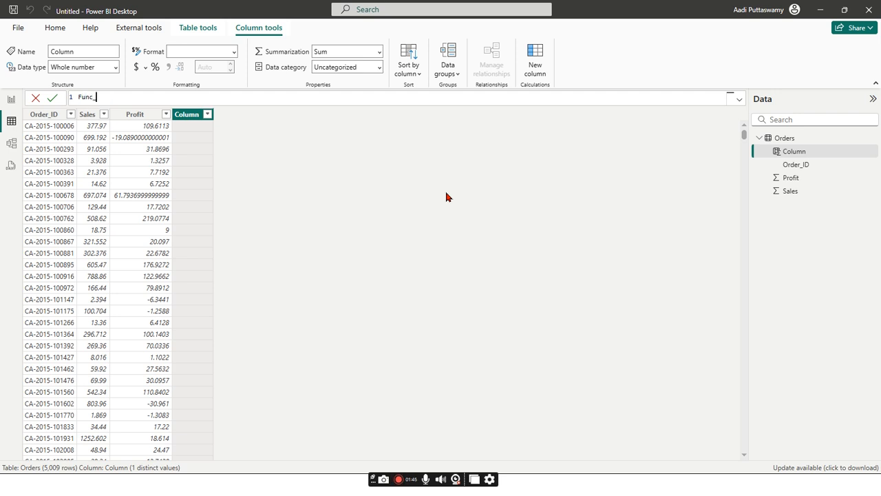
text(Ceiling = ce)
key(Tab)
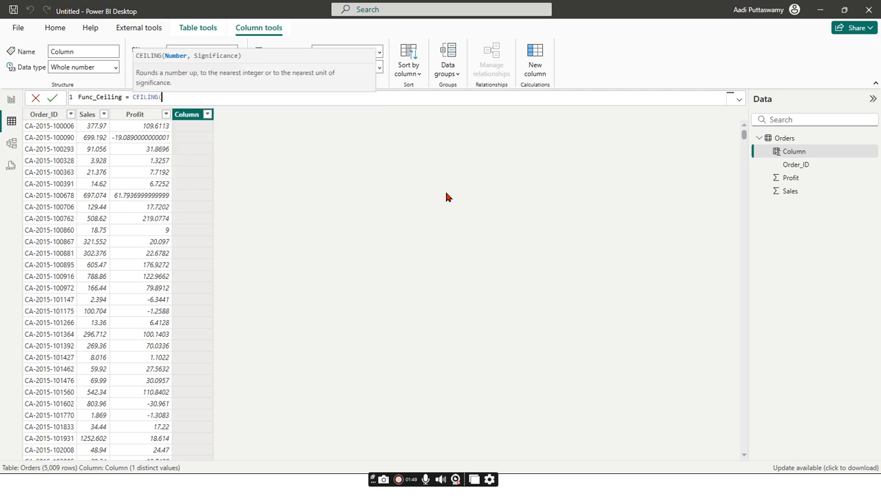
text(s)
key(Tab)
text(,10))
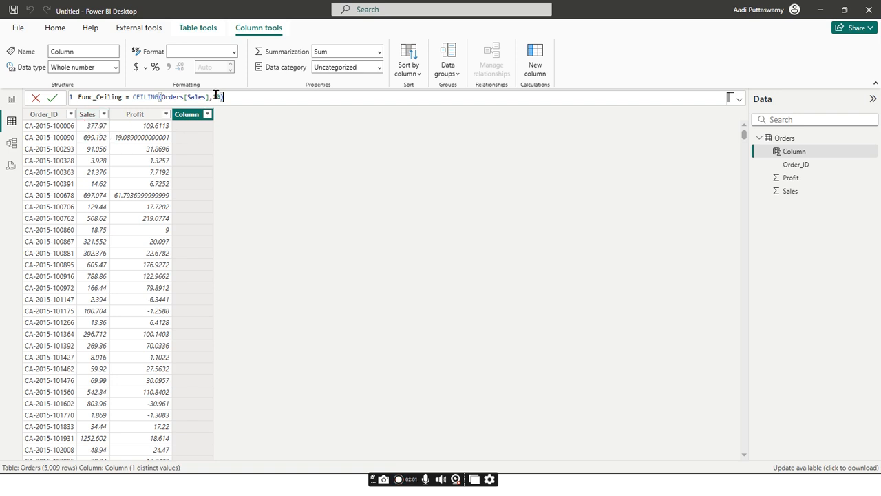
text(10)
key(Return)
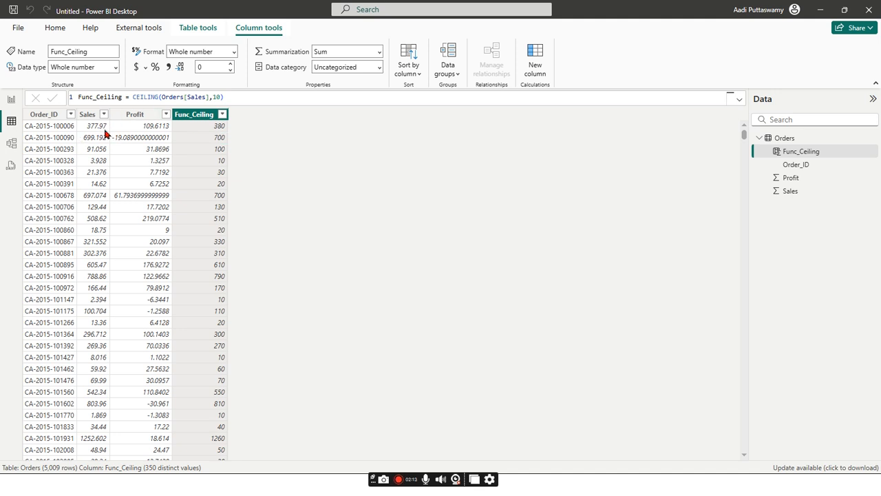
Set the significance in the Func_Ceiling formula to 100.
click(211, 97)
text(0)
key(Return)
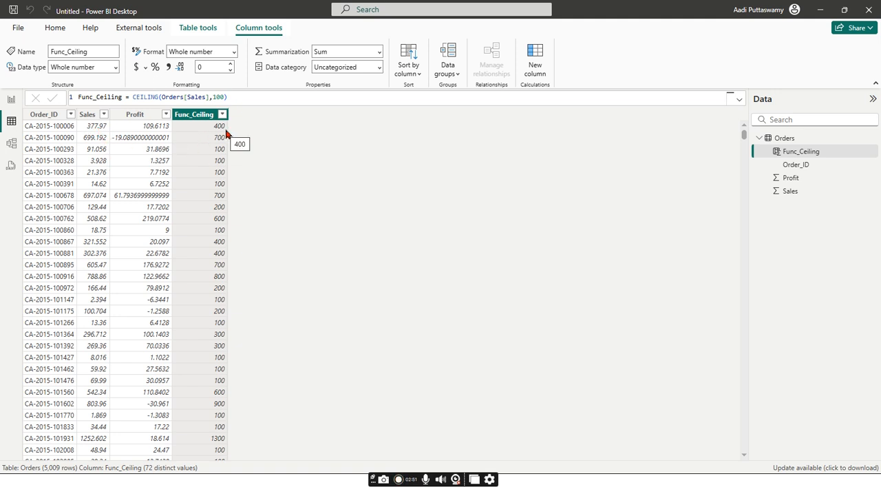
Add a calculated column to the Orders table with the formula Func_Floor = FLOOR(Orders[Sales],10).
click(540, 73)
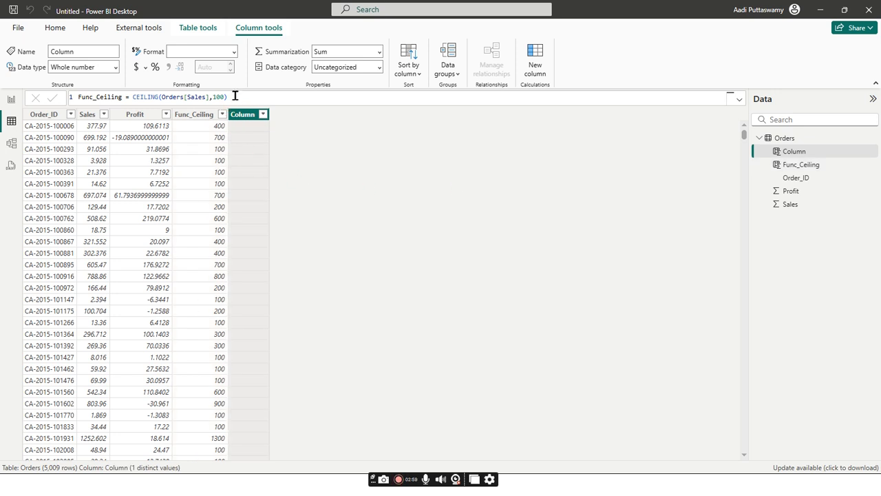
key(BackSpace)
key(BackSpace)
key(BackSpace)
key(BackSpace)
key(BackSpace)
key(BackSpace)
key(BackSpace)
key(BackSpace)
key(BackSpace)
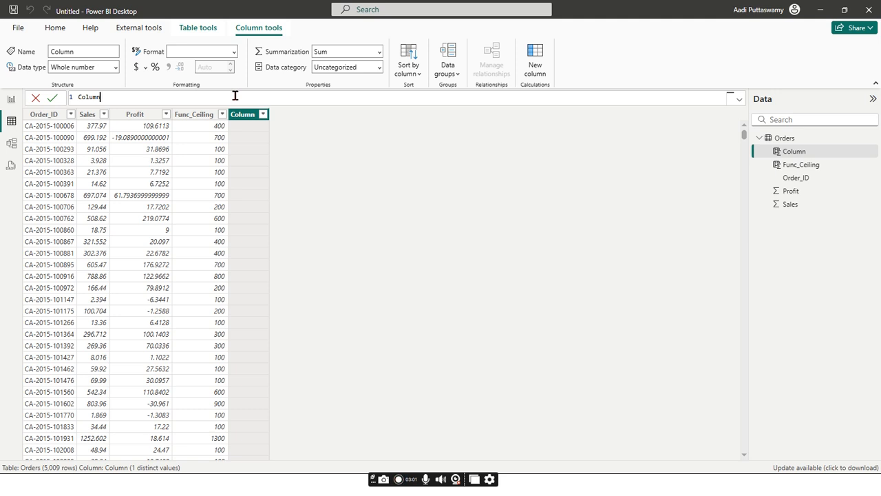
text(Func_Floor = FLOOR(Orders[Sales],)
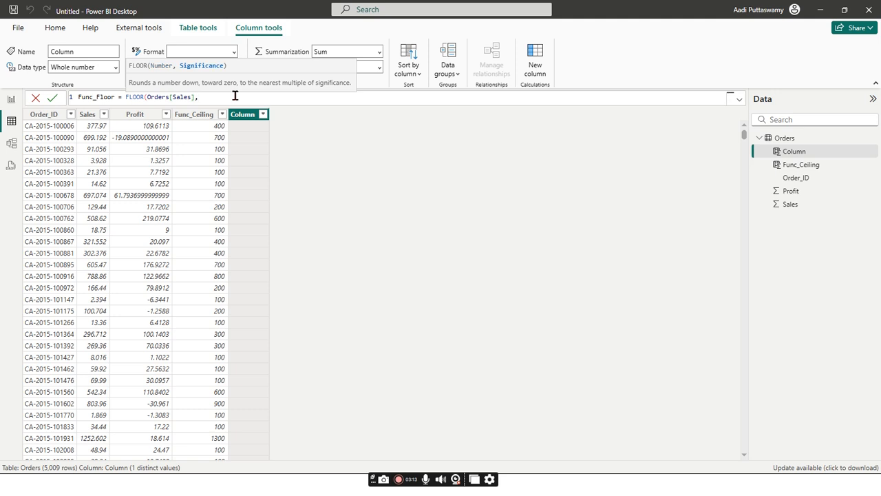
text(10))
key(Return)
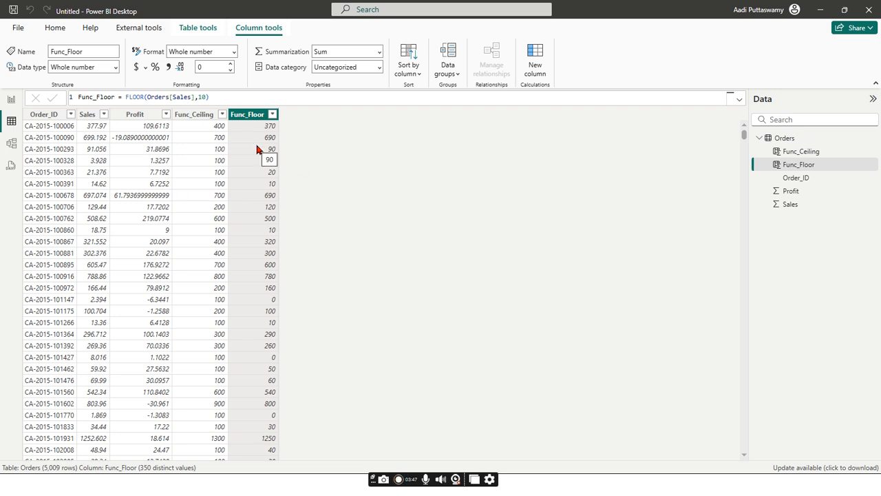
Add a calculated column to the Orders table with the formula Func_RoundDown = ROUNDDOWN(Orders[Sales],2).
key(alt+Tab)
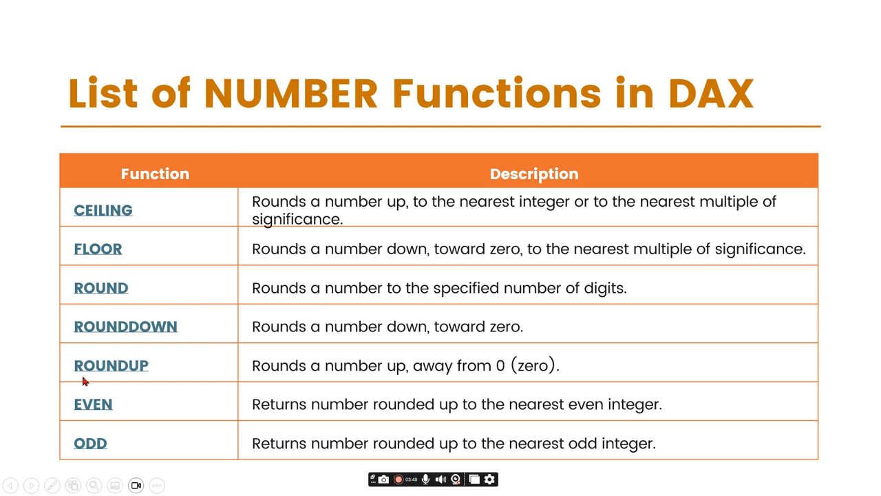
key(alt+Tab)
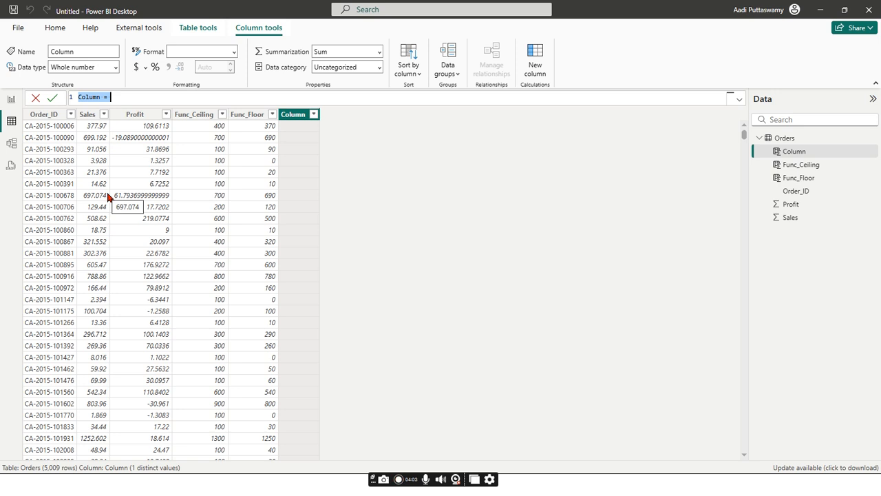
click(133, 96)
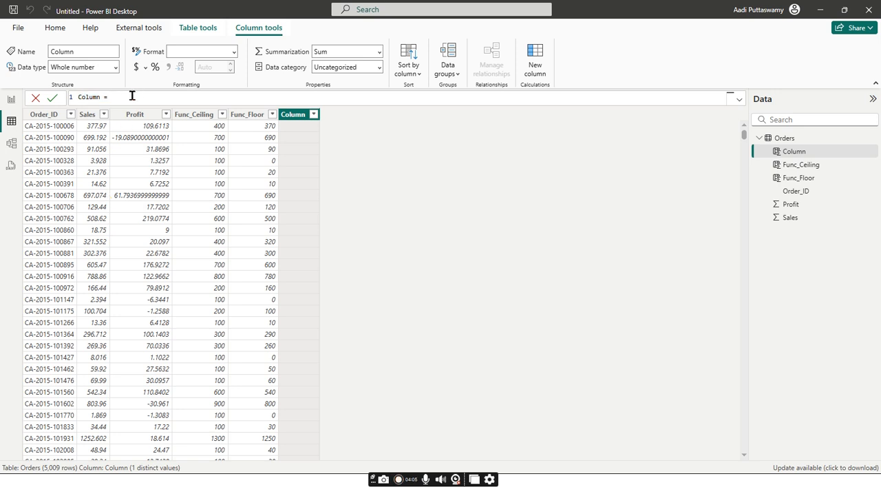
key(BackSpace)
key(BackSpace)
key(BackSpace)
key(BackSpace)
key(BackSpace)
key(BackSpace)
key(BackSpace)
key(BackSpace)
text(Func_RoundDown = rou)
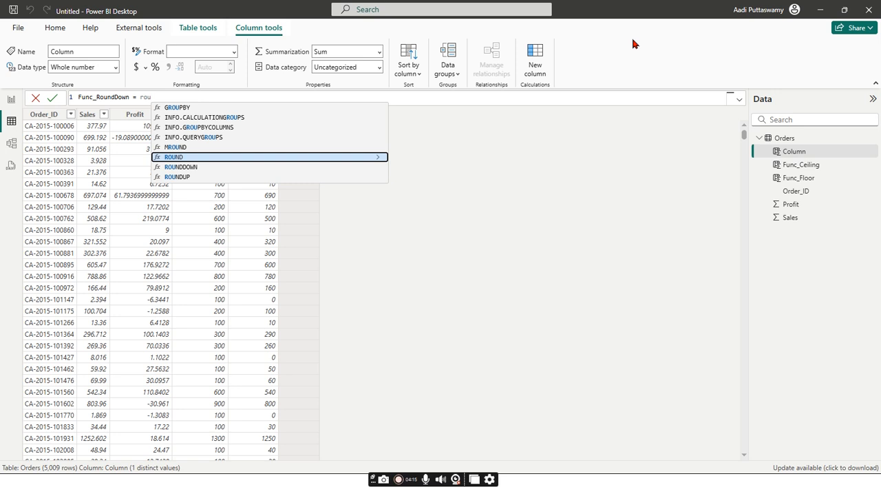
key(Down)
key(Tab)
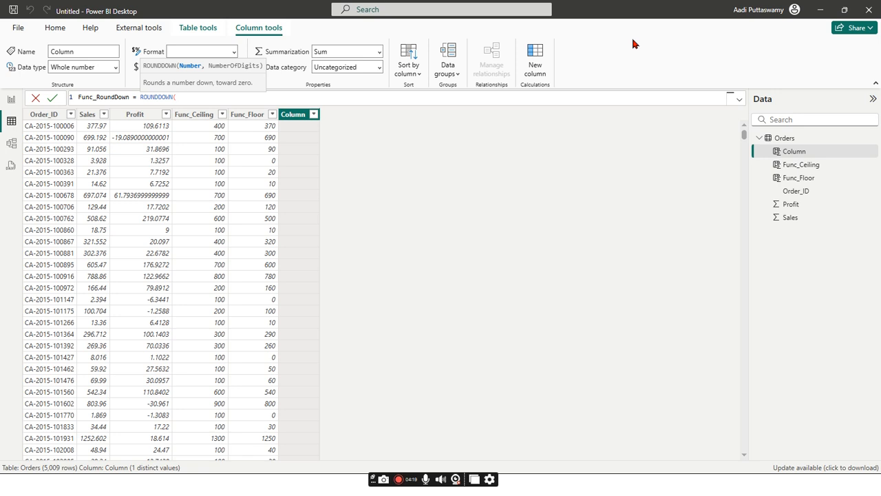
text(Orders[Sales])
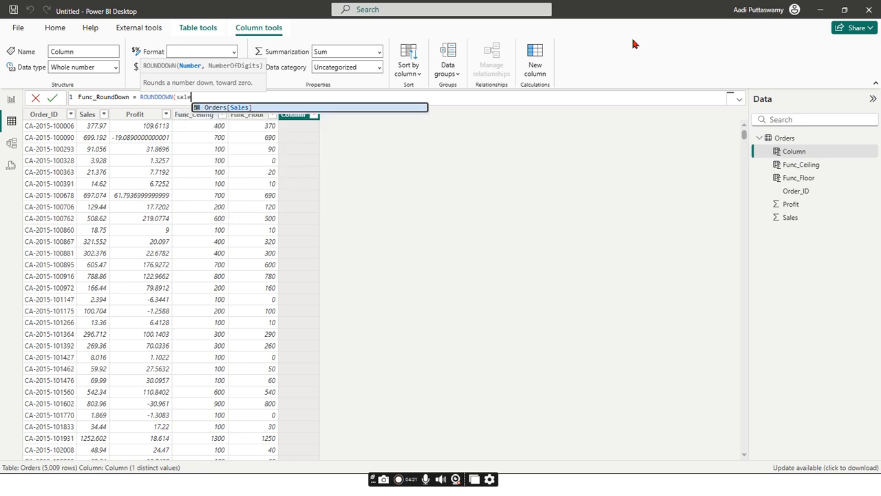
key(Tab)
text(,)
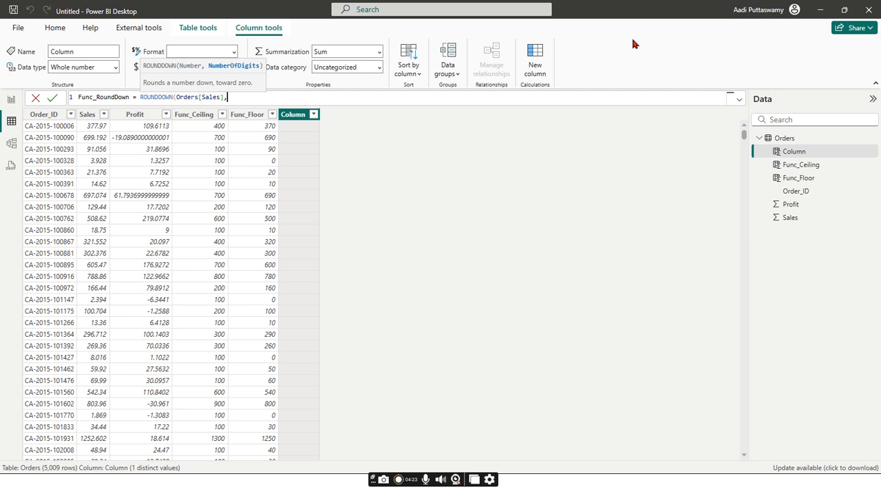
text(2))
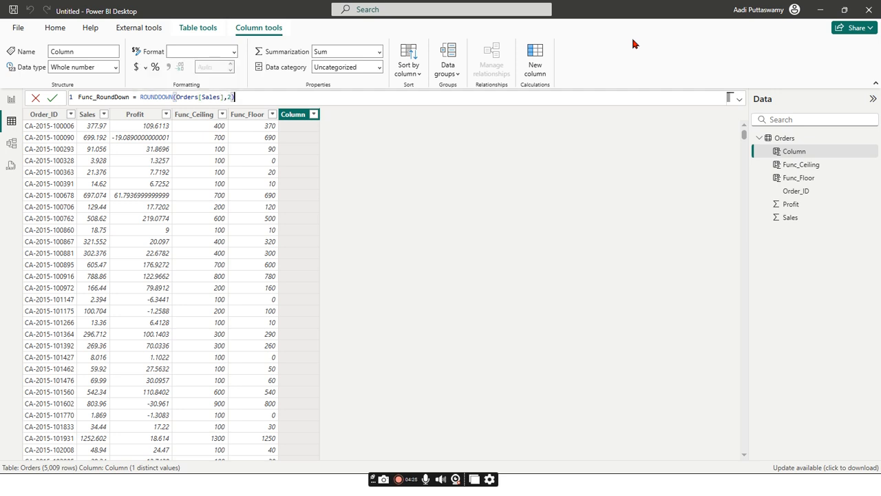
key(Return)
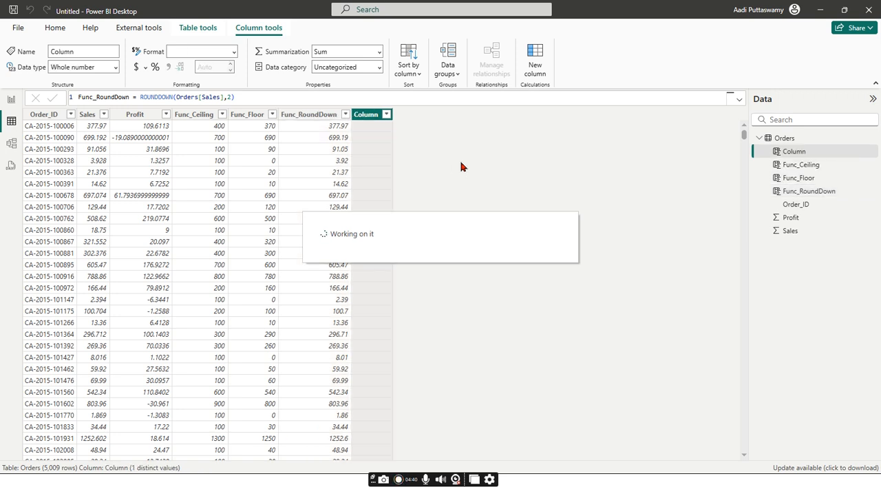
Add a calculated column to the Orders table with the formula FUnc_Roundup = ROUNDUP(Orders[Sales],2).
click(216, 98)
key(BackSpace)
key(BackSpace)
key(BackSpace)
key(BackSpace)
key(BackSpace)
key(BackSpace)
key(BackSpace)
key(BackSpace)
key(BackSpace)
text(FUnc_Roun)
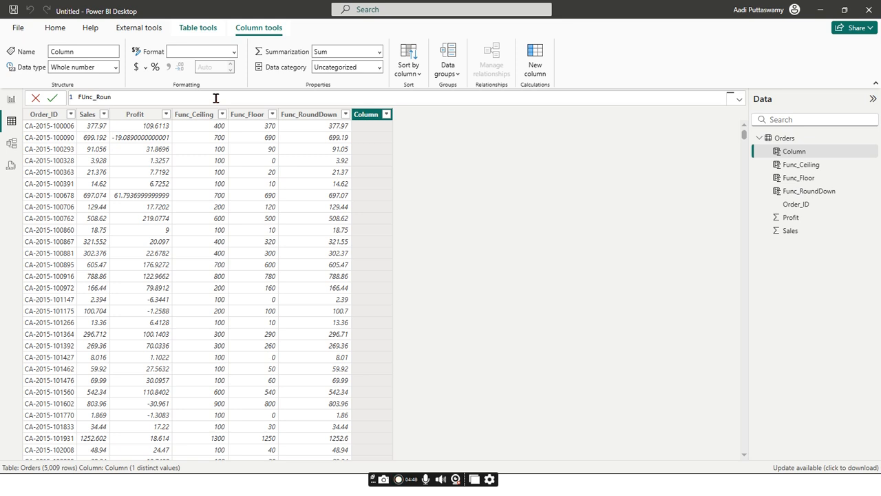
text(dup = round)
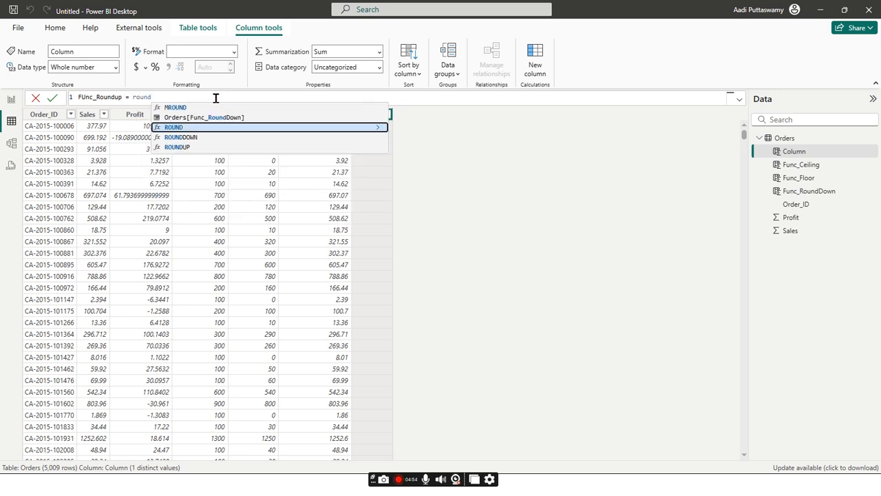
key(Down)
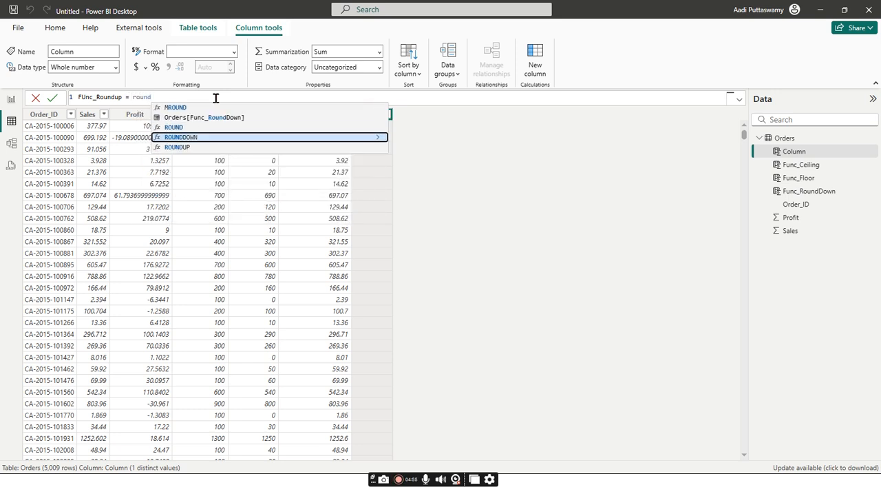
key(Down)
key(Tab)
text(Orders[Sales])
key(Tab)
text(,)
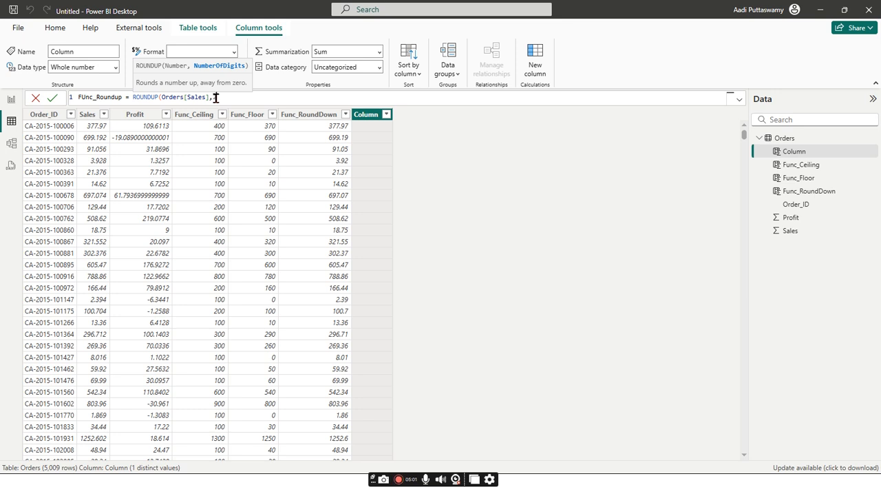
text(2))
key(Return)
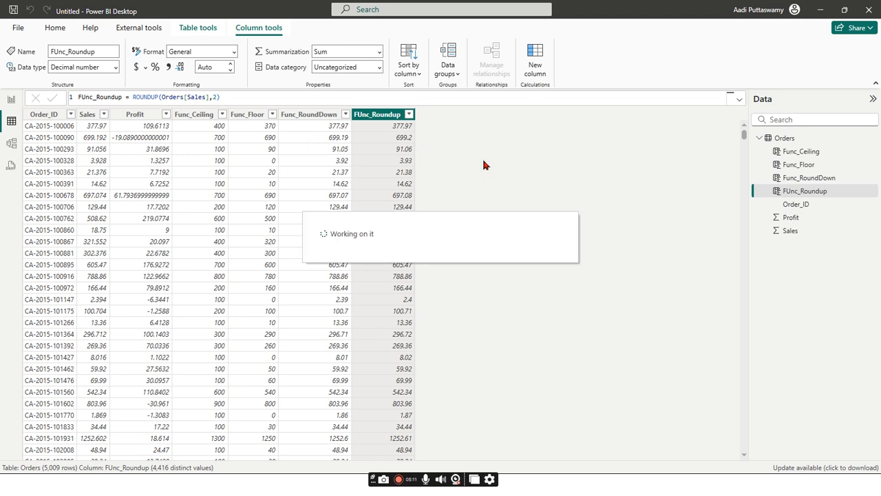
Add a calculated column to the Orders table with the formula Func_Round = ROUND(Orders[Sales],2).
click(225, 99)
key(BackSpace)
key(BackSpace)
key(BackSpace)
key(BackSpace)
key(BackSpace)
key(BackSpace)
key(BackSpace)
key(BackSpace)
text(Func_Round = round)
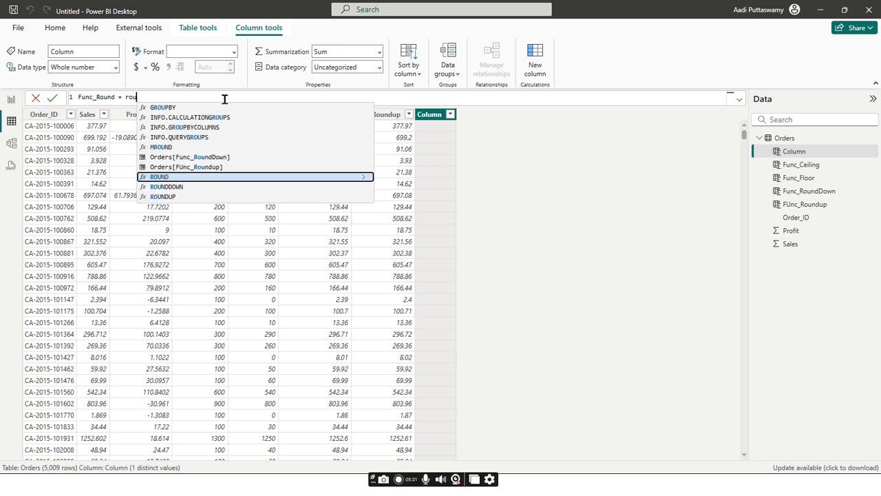
key(Down)
key(Down)
key(Up)
key(Up)
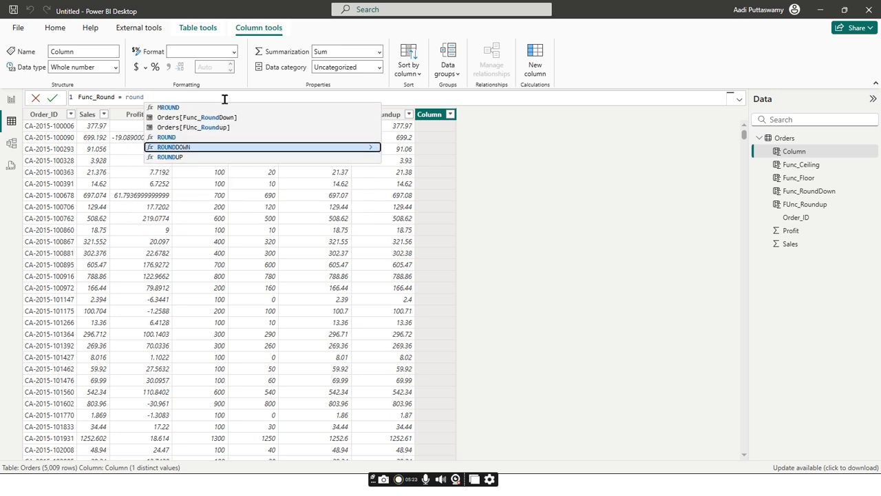
key(Tab)
text(Orders[Sales])
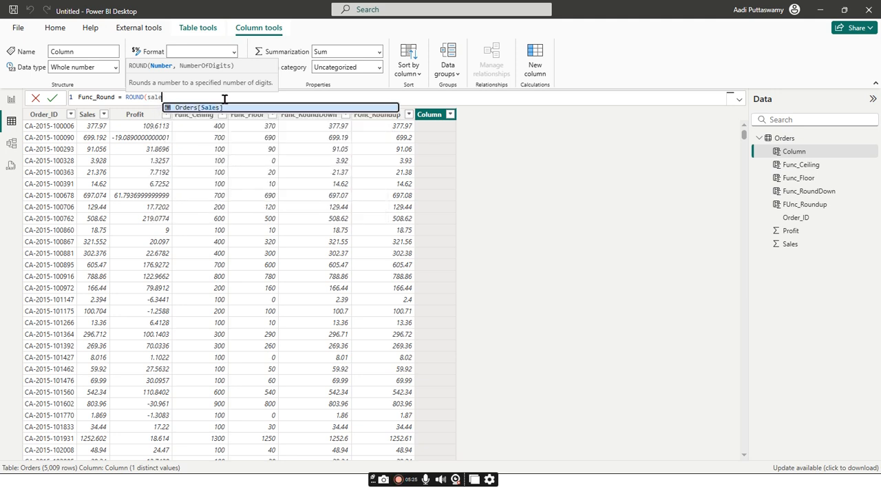
text(,2))
key(Return)
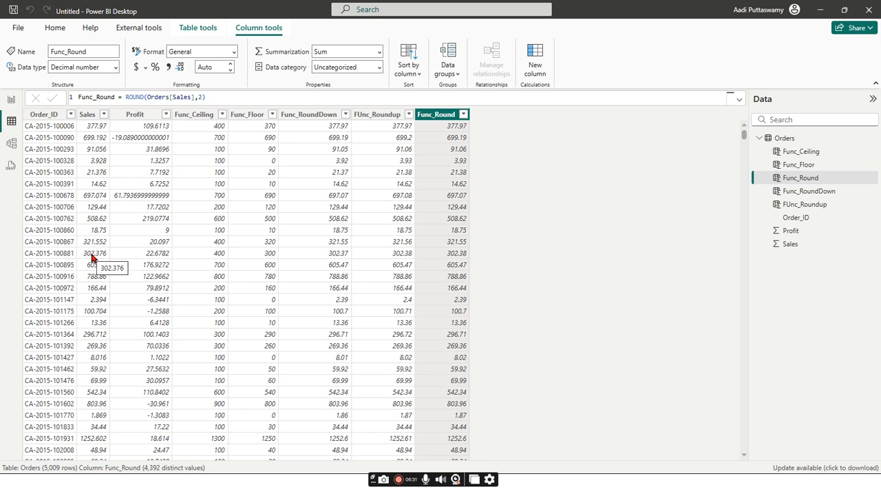
Add a calculated column to the Orders table with the formula Func_Even = EVEN(Orders[Sales]).
scroll(102, 331, down, 3)
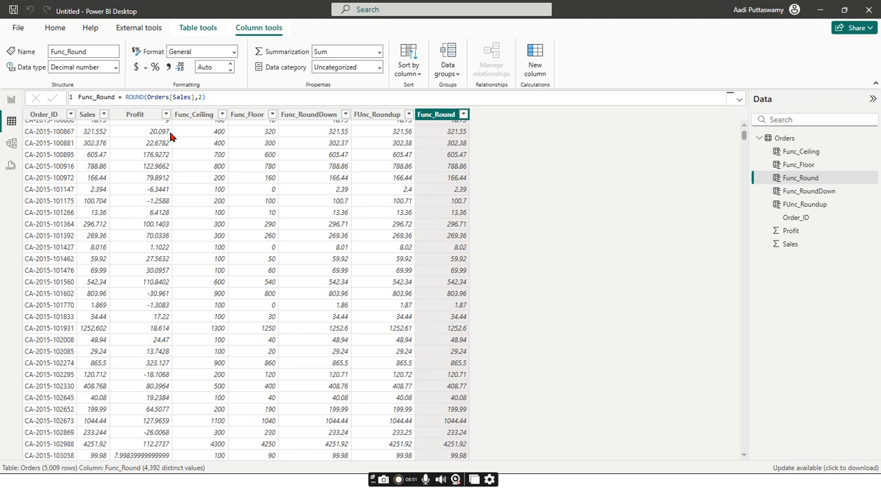
scroll(424, 244, up, 3)
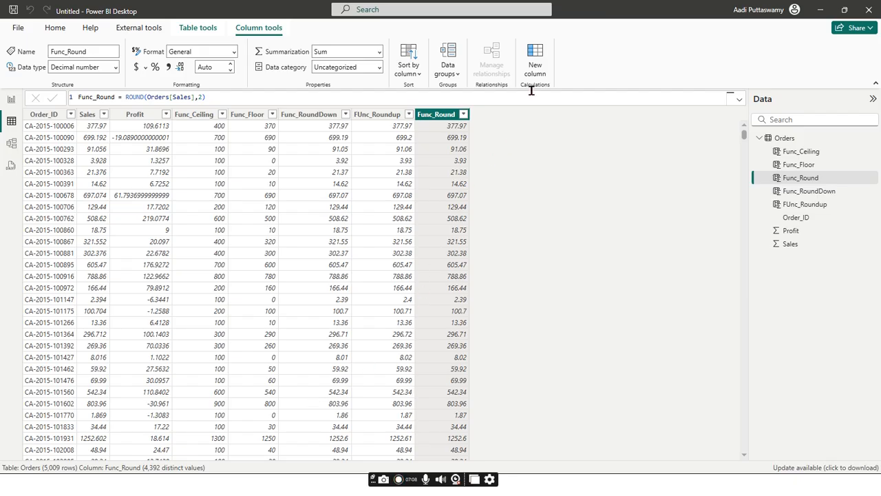
click(540, 77)
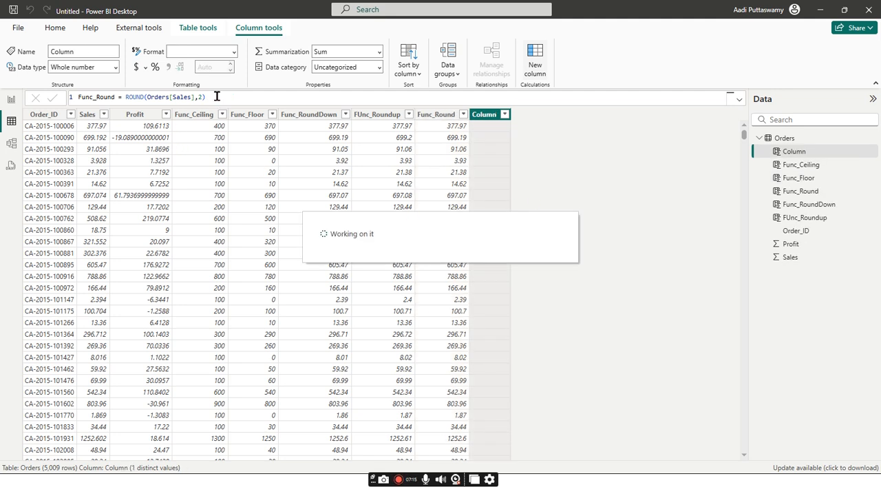
key(BackSpace)
key(BackSpace)
key(BackSpace)
key(BackSpace)
key(BackSpace)
key(BackSpace)
key(BackSpace)
key(BackSpace)
key(BackSpace)
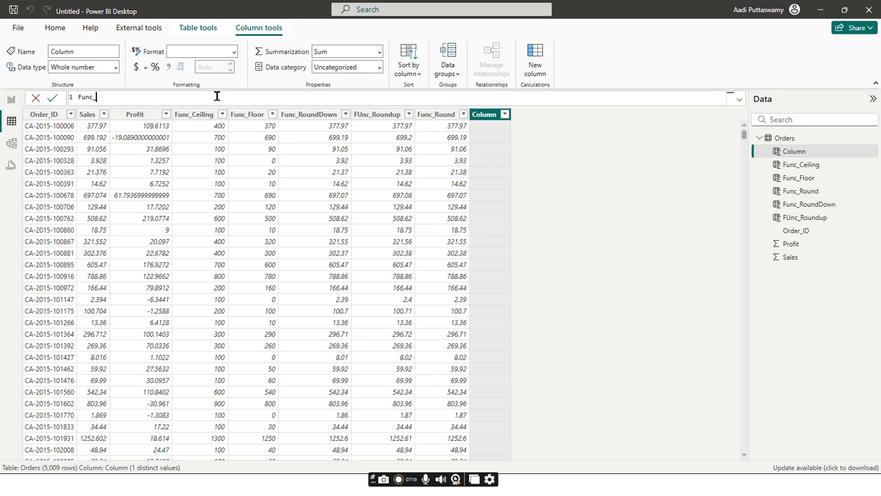
text(Func_Even = EVEN(Orders[Sales])
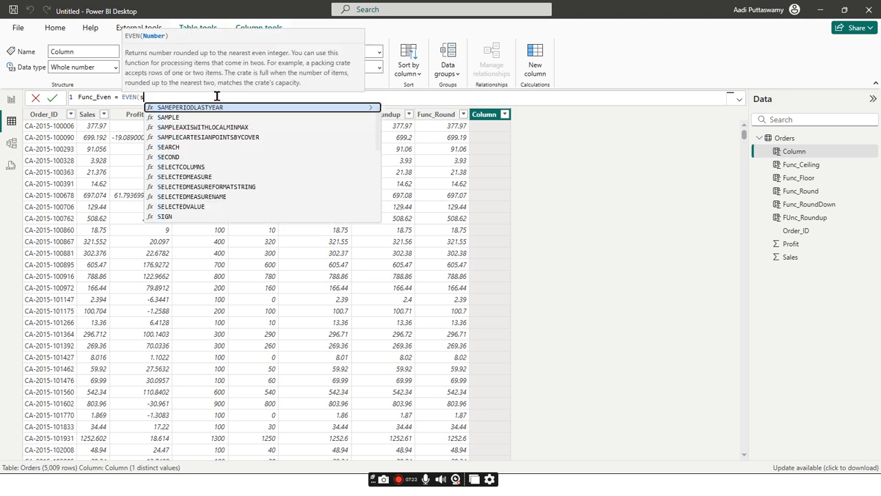
text())
key(Return)
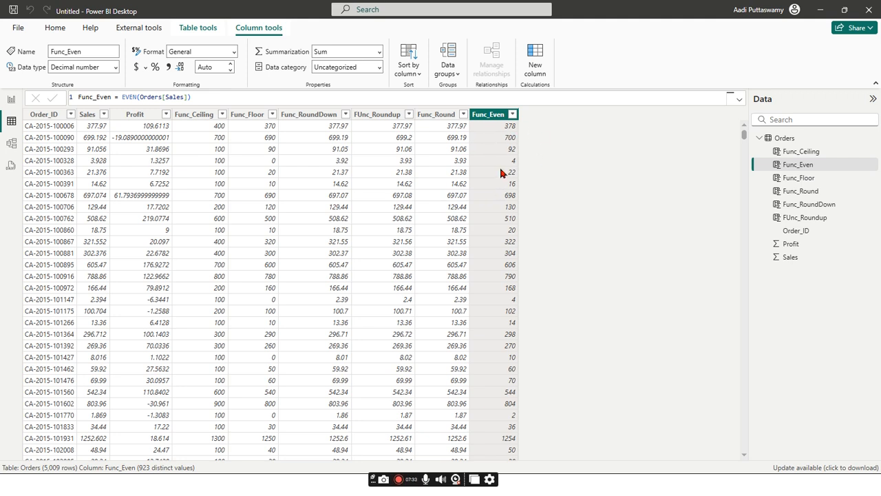
Add a calculated column to the Orders table with the formula Func_Odd = ODD(Orders[Sales]).
click(536, 69)
click(216, 100)
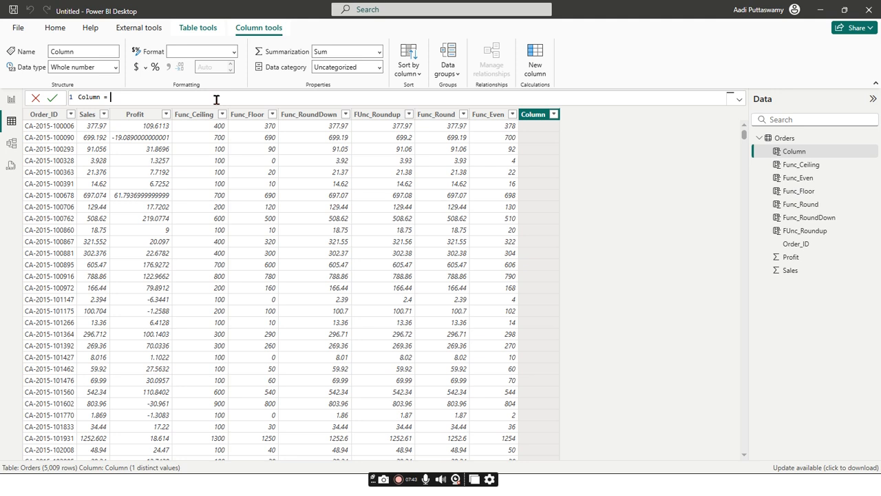
key(BackSpace)
key(BackSpace)
key(BackSpace)
key(BackSpace)
key(BackSpace)
text(Func_Odd  = ODD()
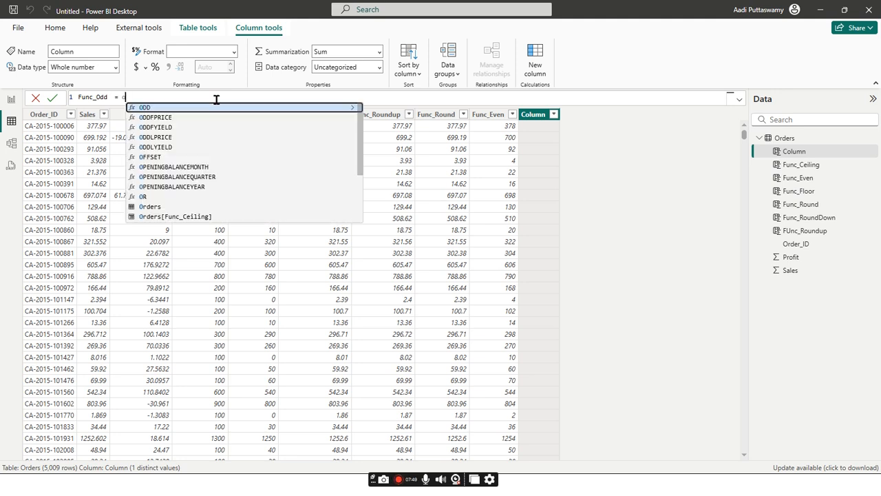
text(Orders[Sales])
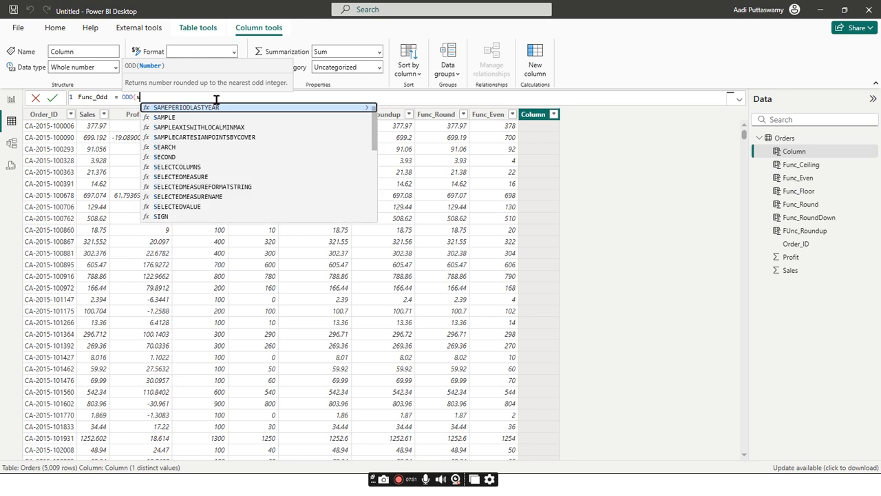
text())
key(Return)
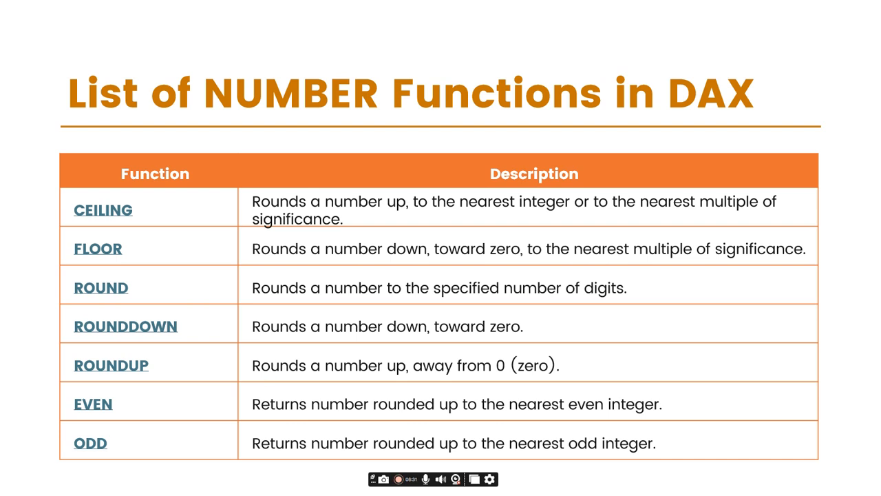
click(460, 340)
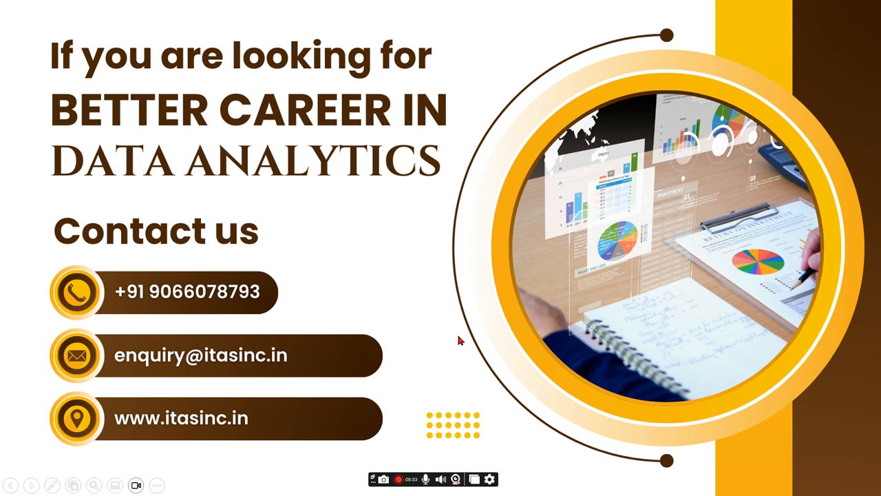